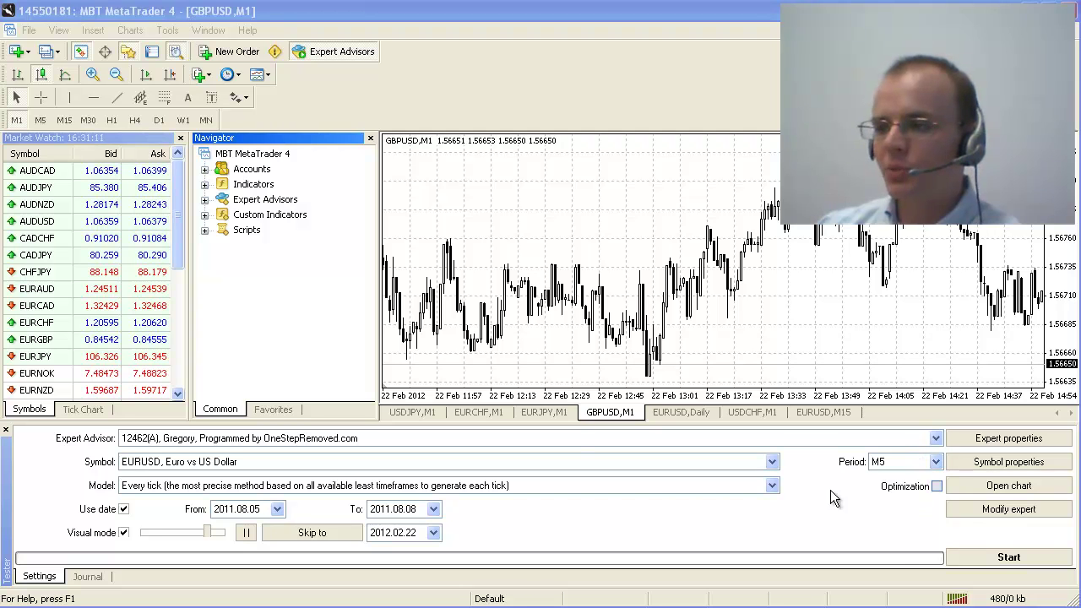
Tick the Optimization checkbox for the EURUSD M5 strategy test
left_click(938, 486)
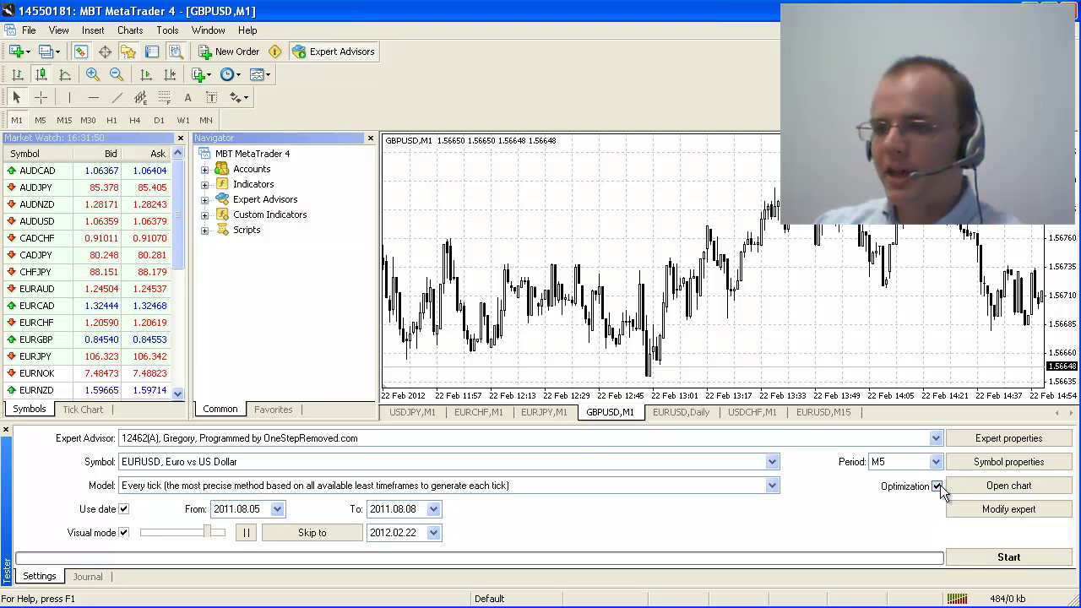
Switch the tested expert advisor to MACD Sample and open its Expert properties
left_click(989, 444)
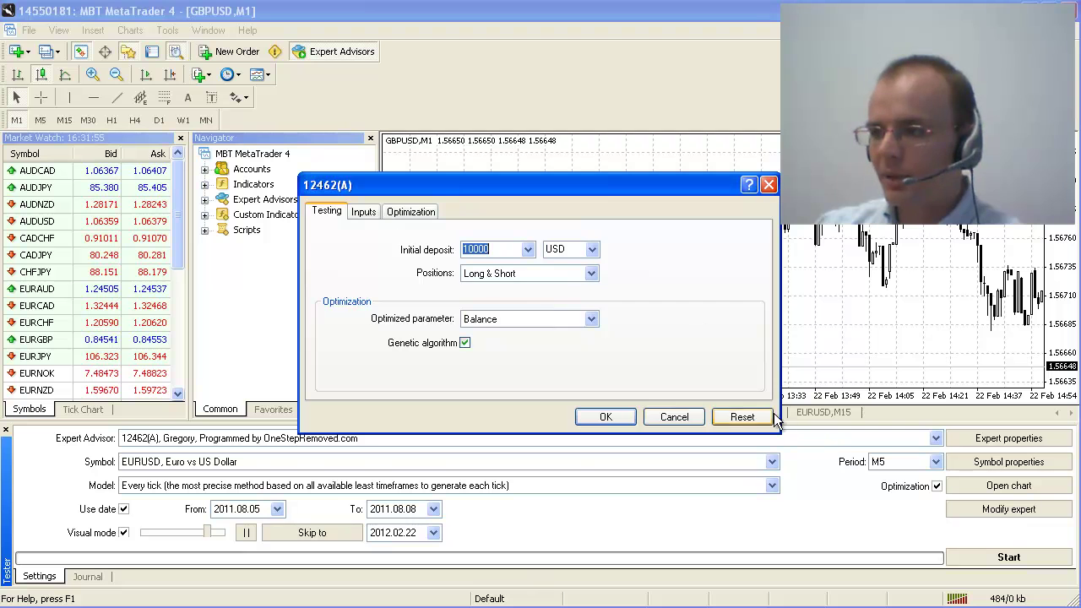
left_click(689, 417)
left_click(312, 441)
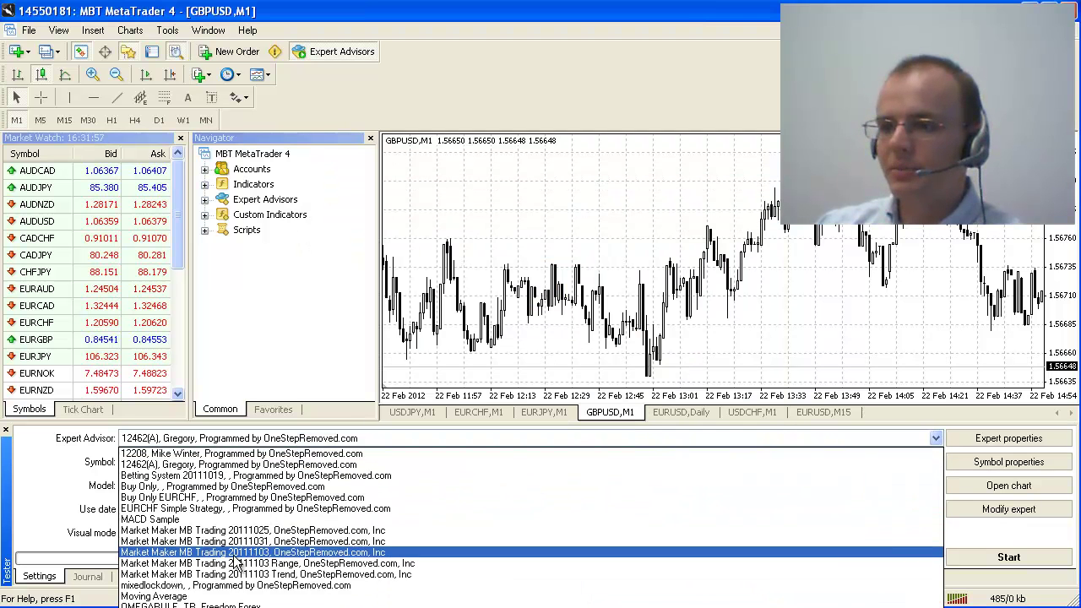
left_click(178, 521)
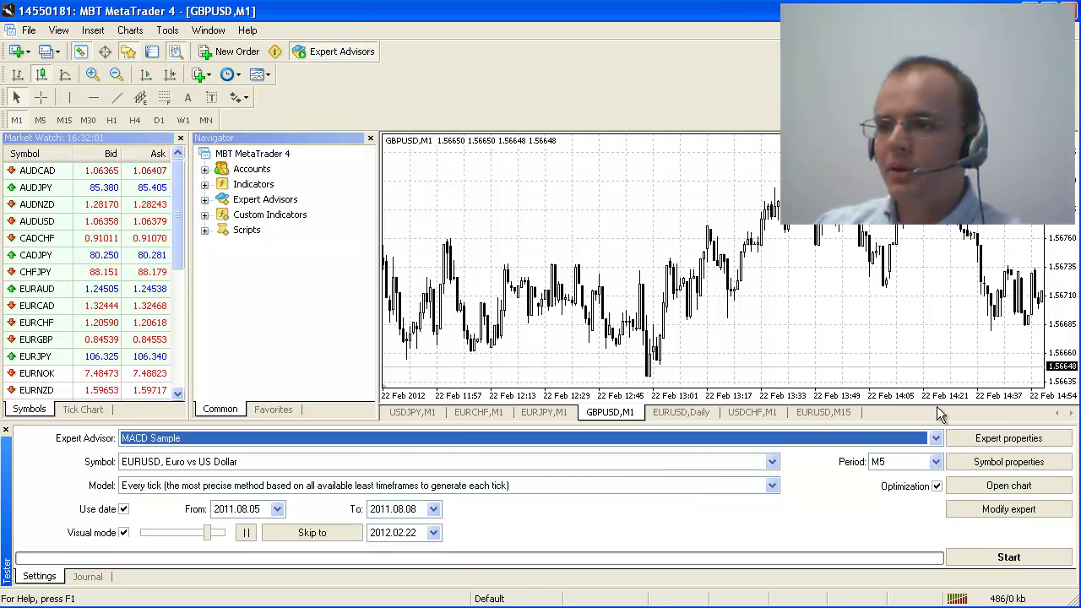
left_click(971, 439)
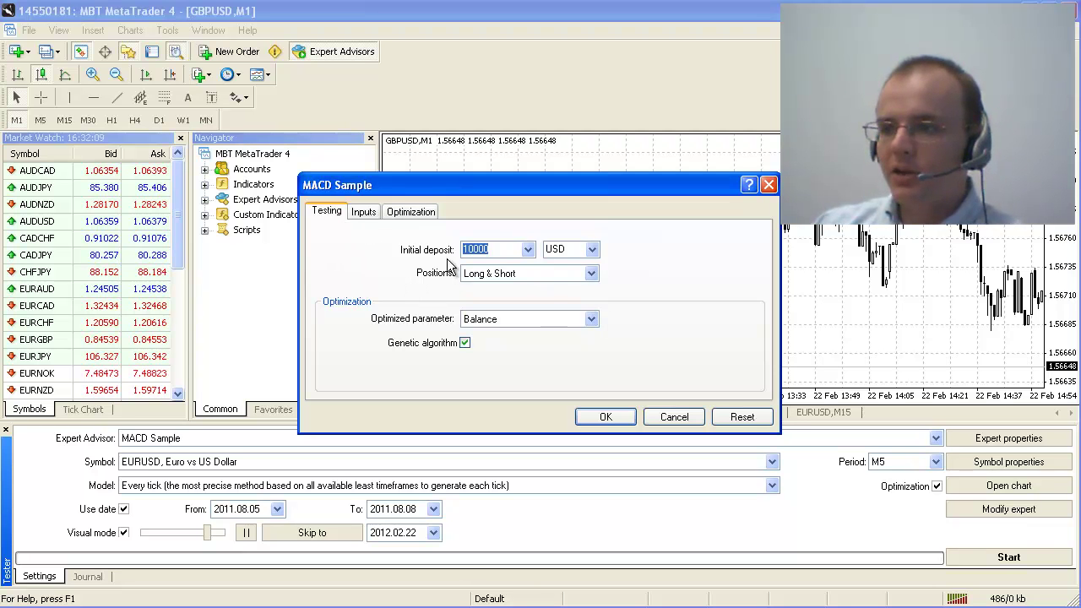
Keep Long & Short positions and Balance as optimized parameter, then view the Inputs tab
left_click(574, 273)
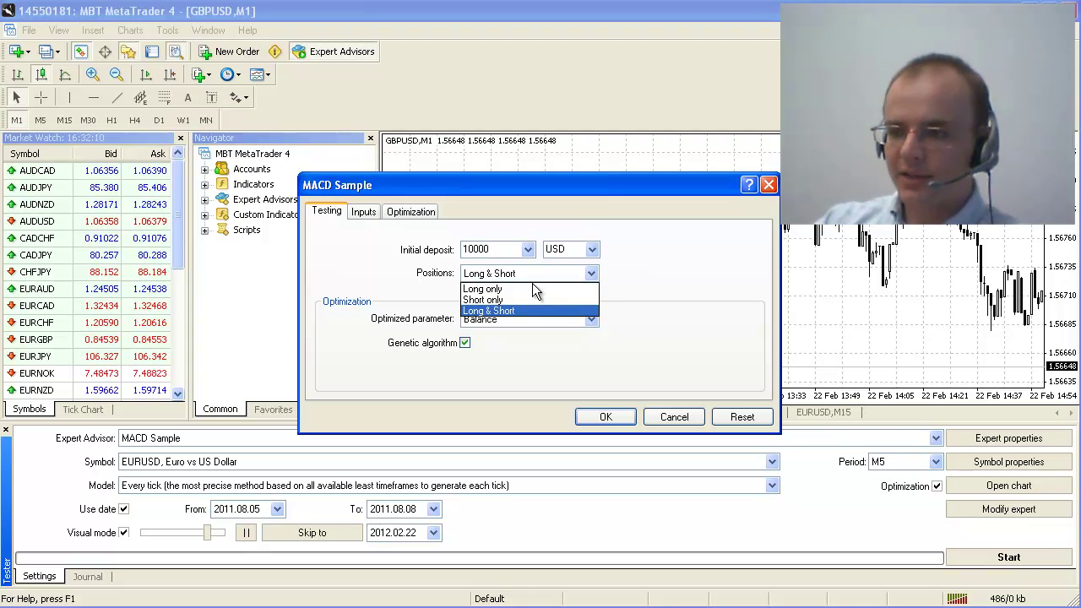
left_click(380, 292)
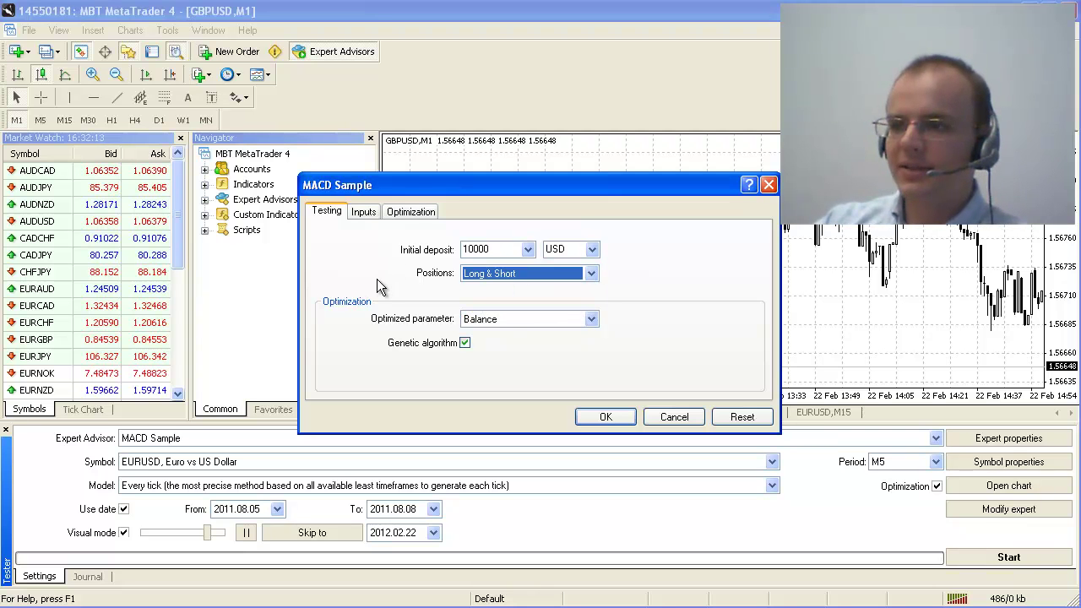
left_click(590, 319)
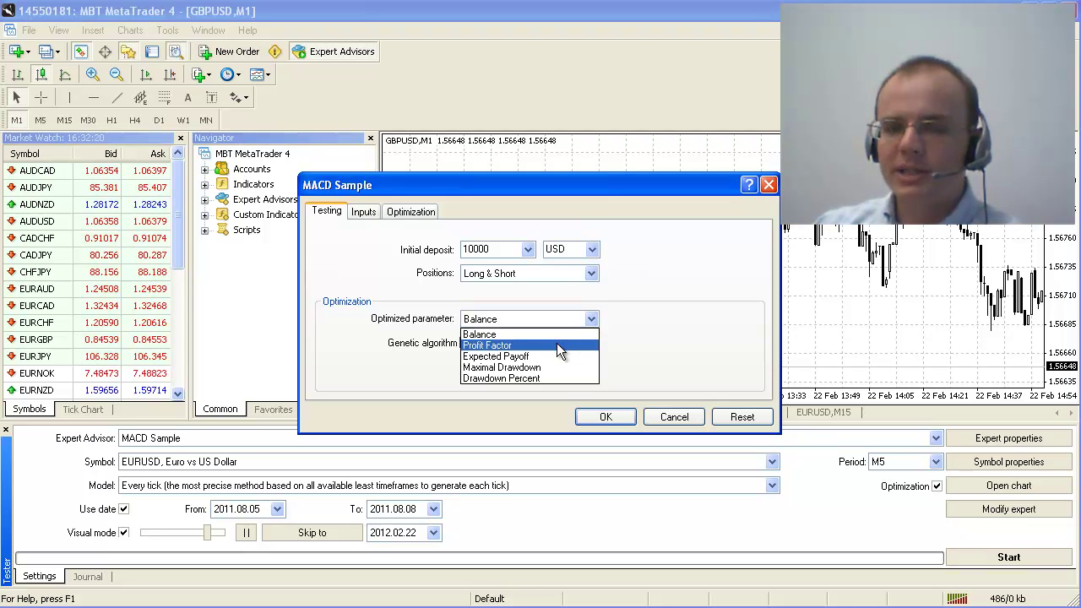
left_click(705, 329)
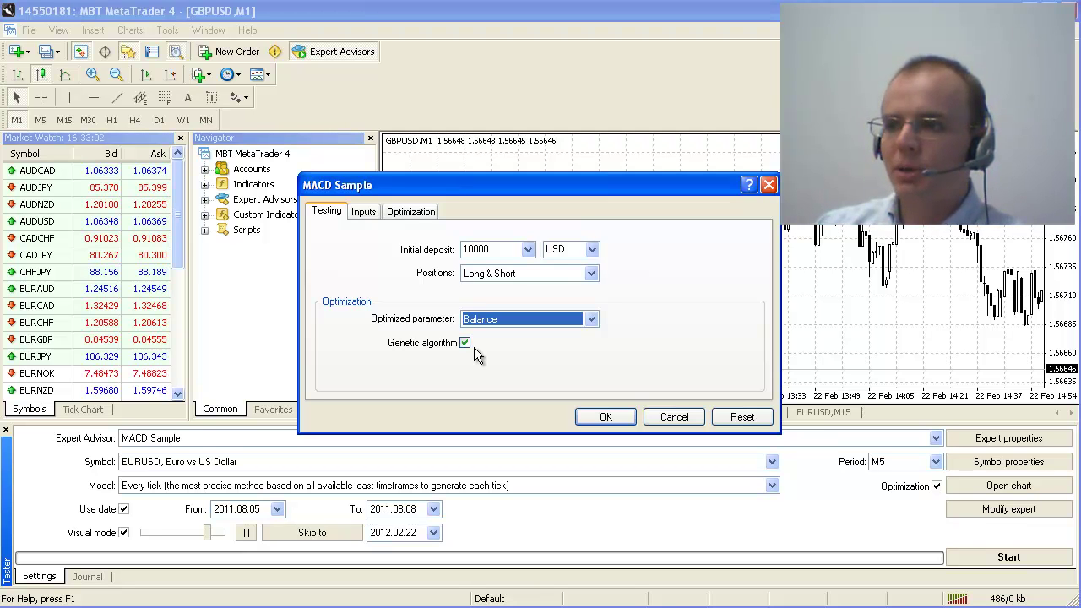
left_click(365, 212)
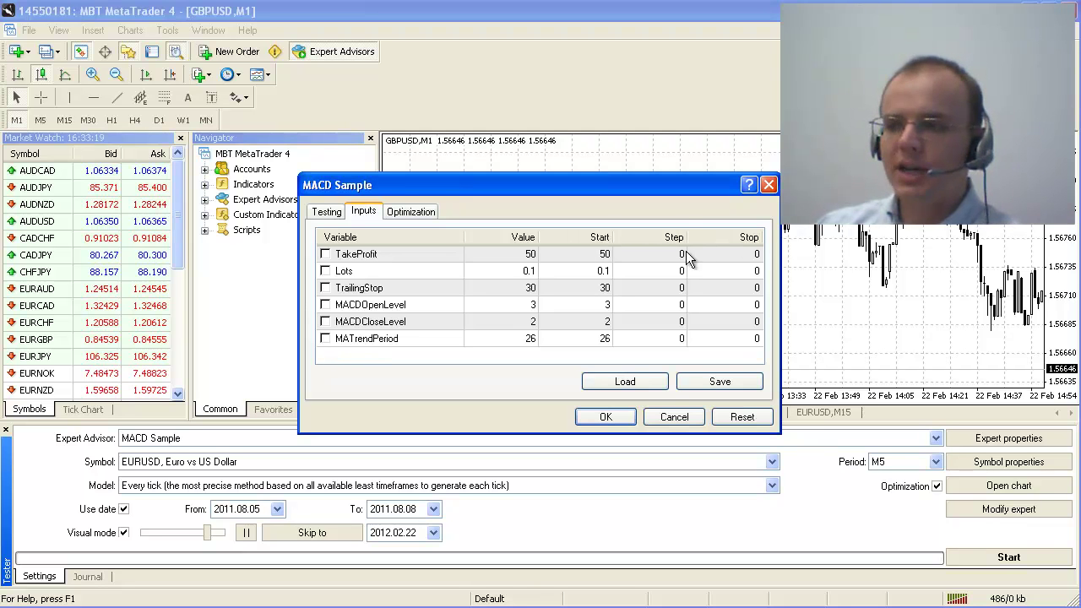
Give TakeProfit optimization values of start 5, step 1 and stop 300
double_click(591, 254)
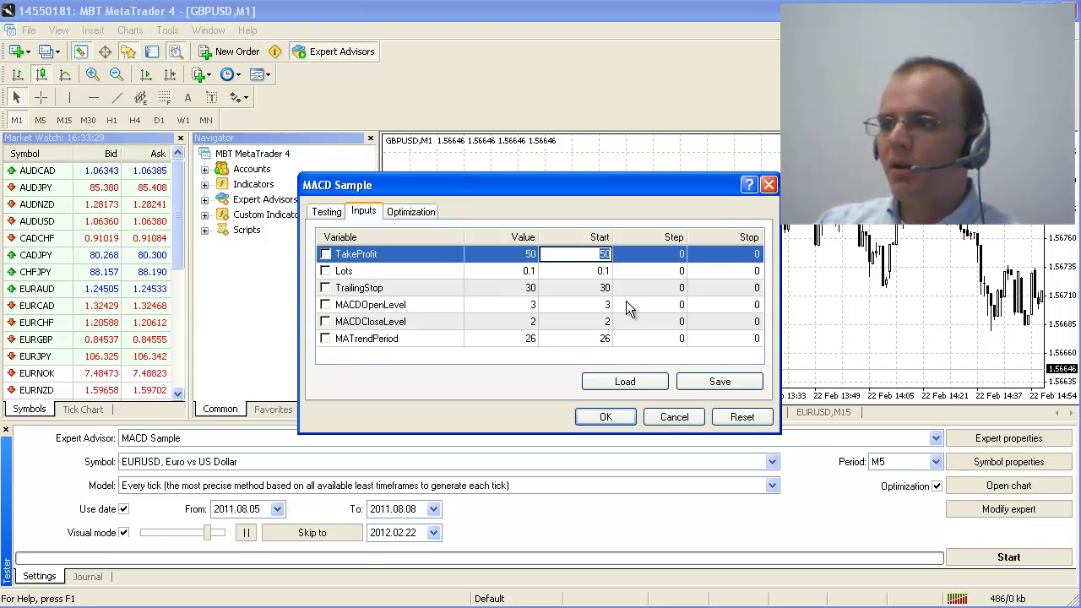
type("5")
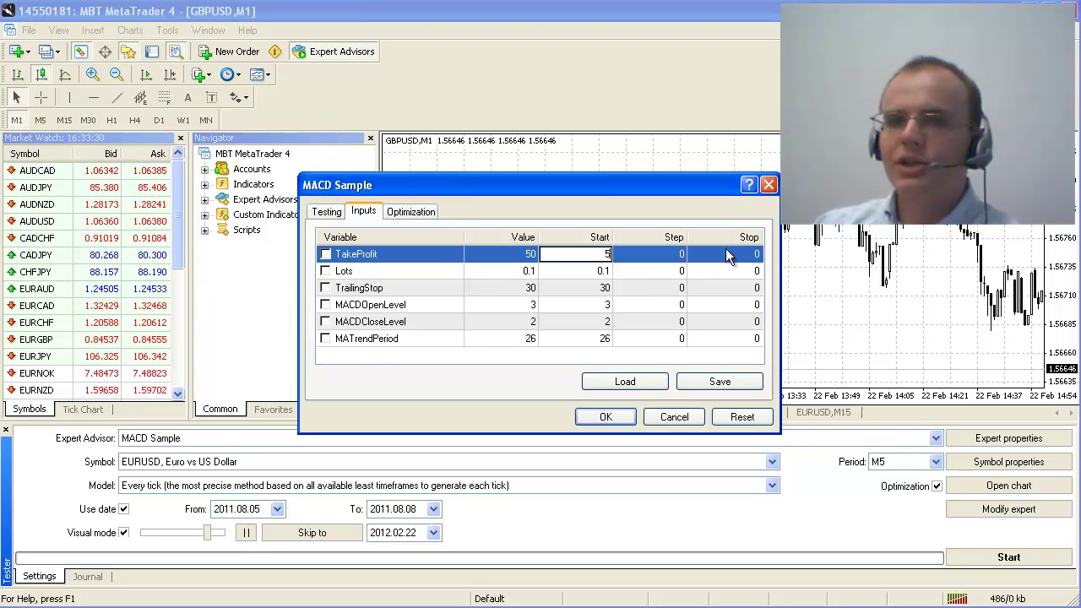
key("Tab")
type("1")
key("Tab")
type("300")
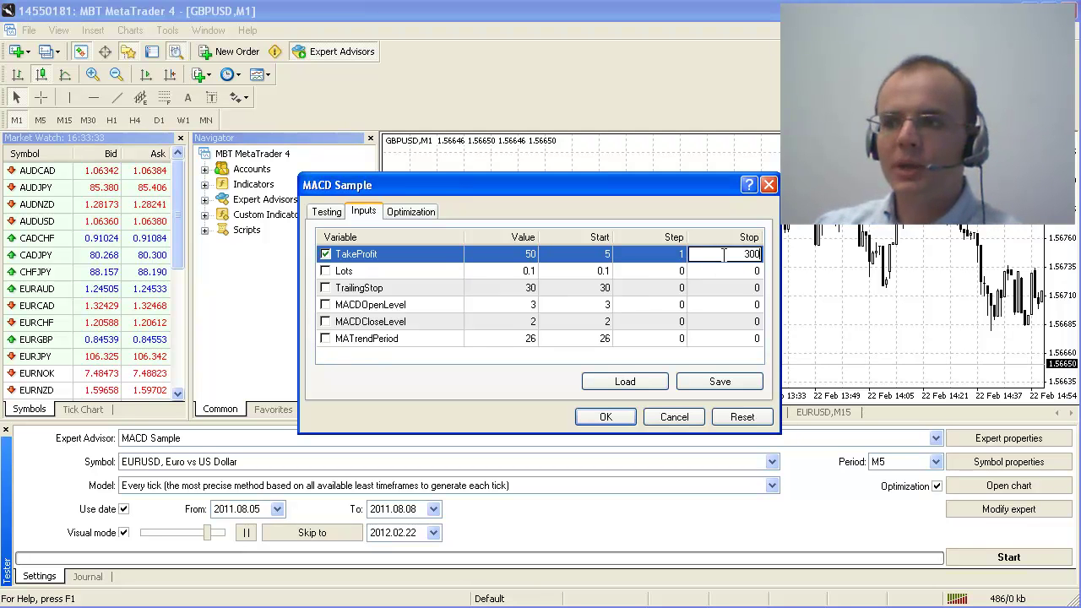
left_click(652, 257)
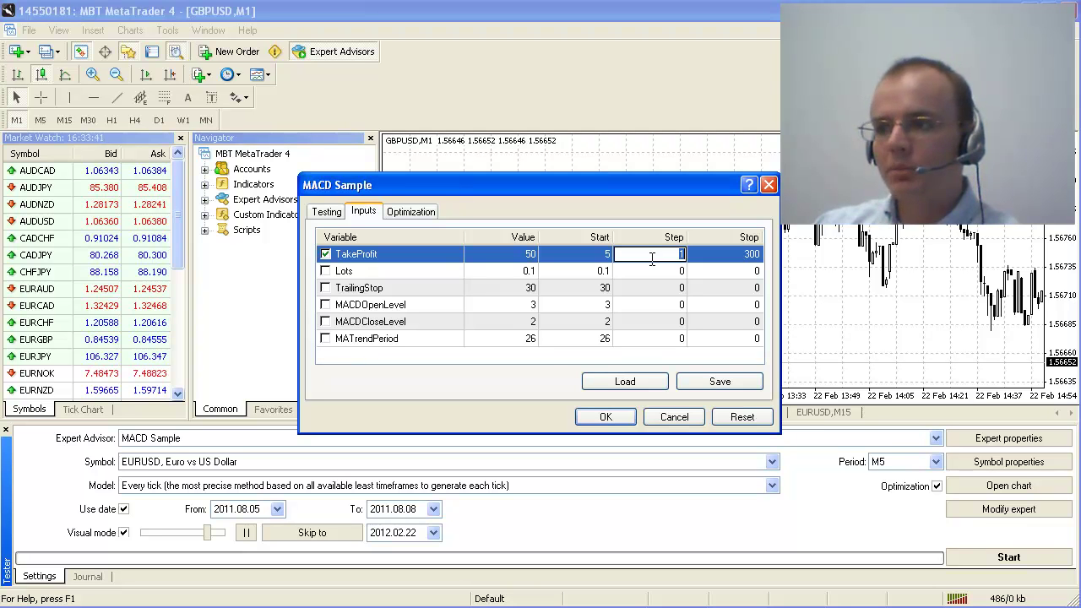
type("15")
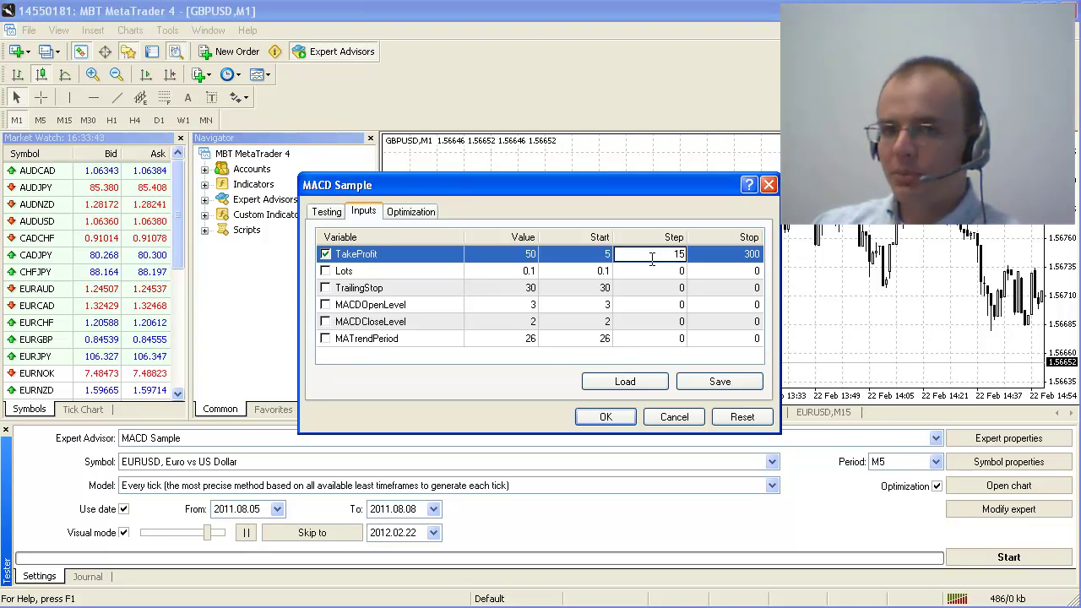
left_click(607, 262)
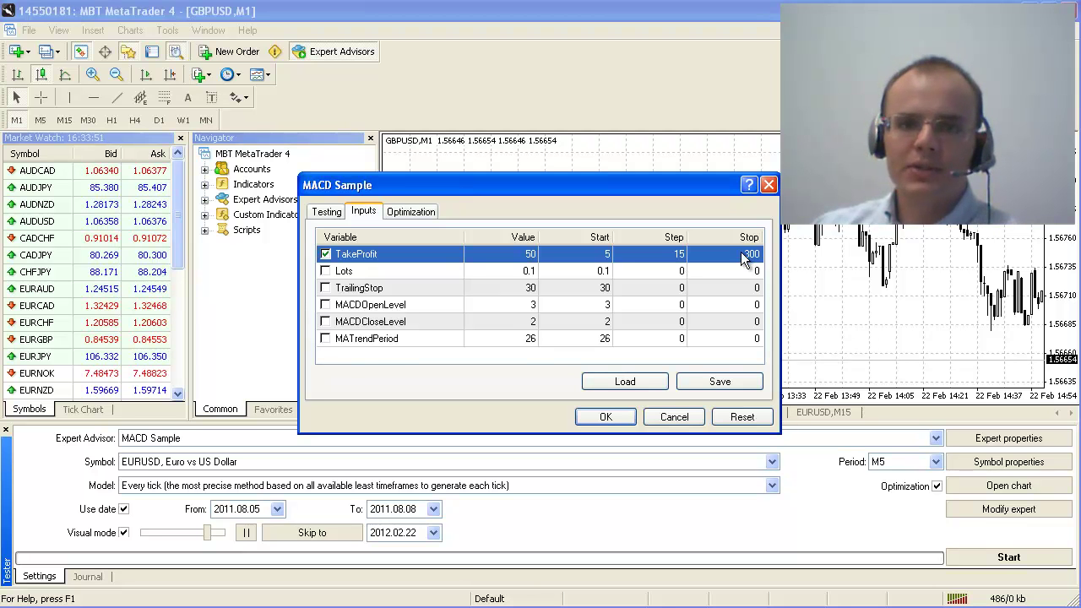
double_click(649, 254)
type("1")
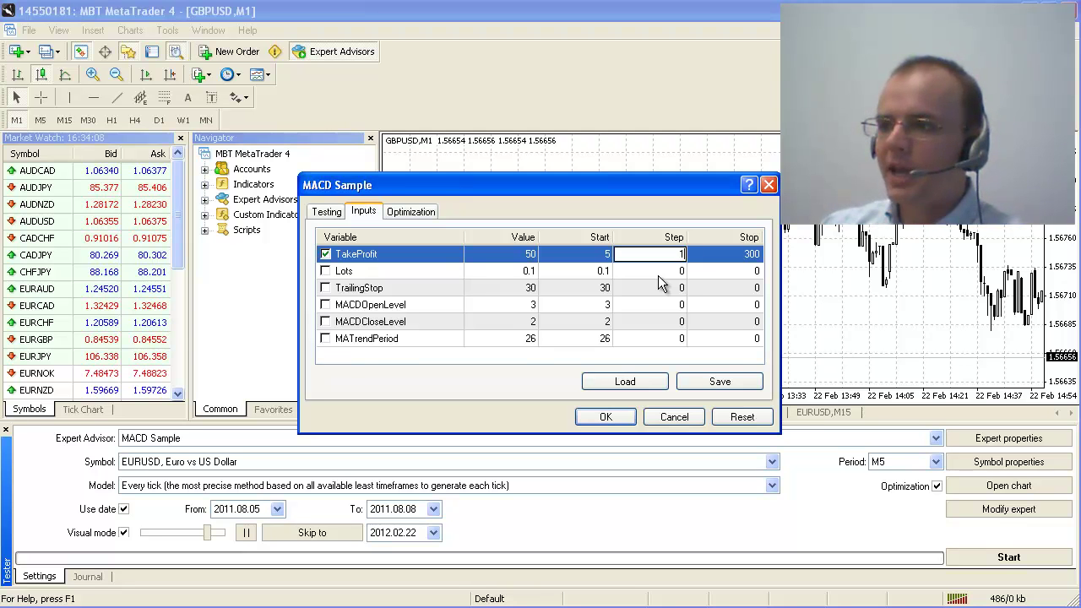
Review the Optimization tab limits, toggling the consecutive win and loss limits, leaving all off
left_click(428, 215)
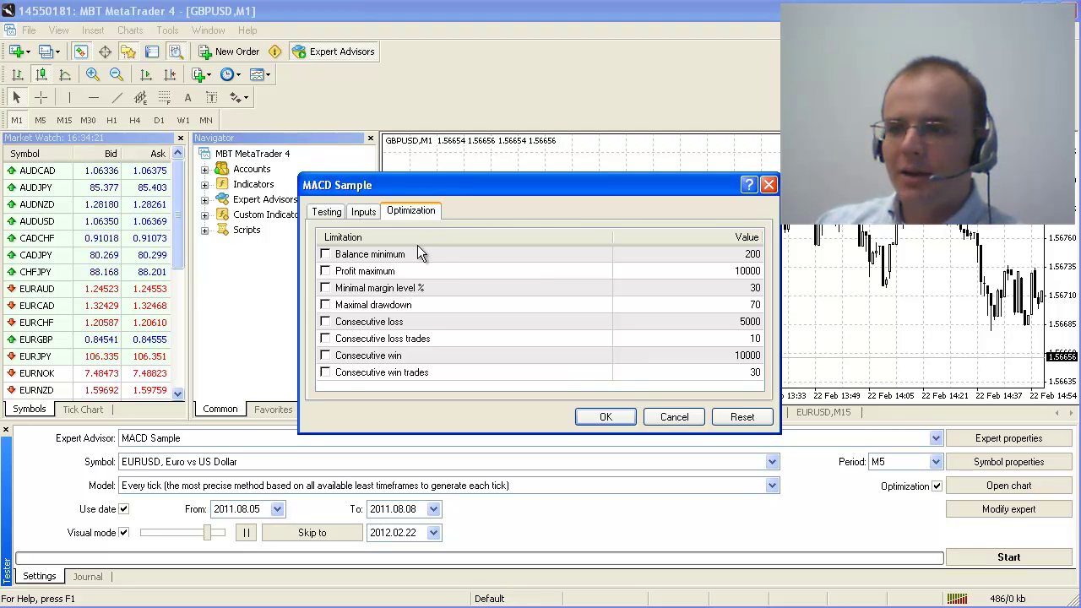
left_click(327, 356)
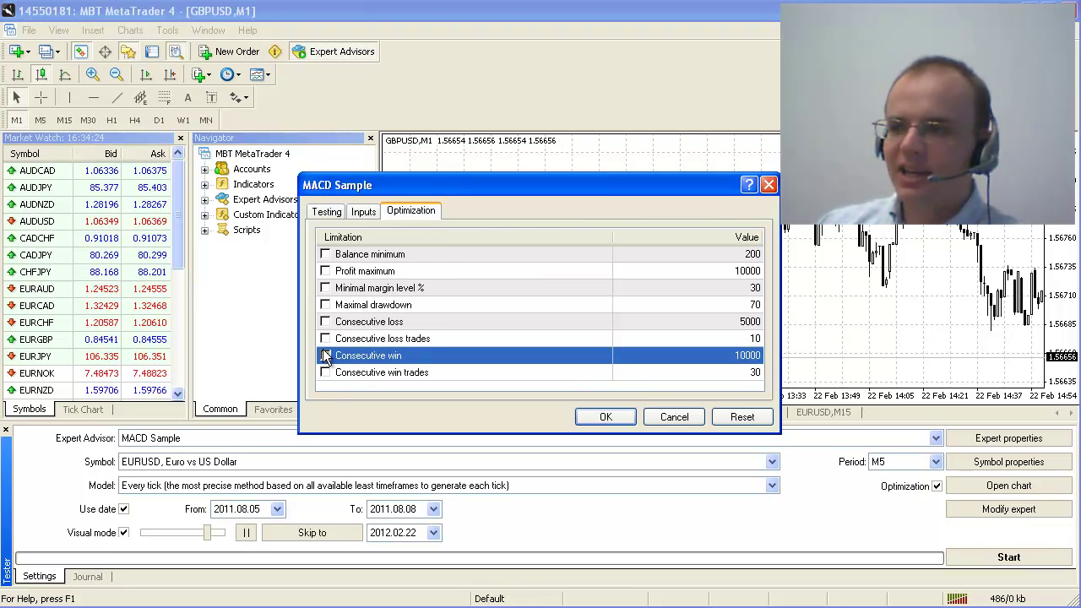
left_click(326, 356)
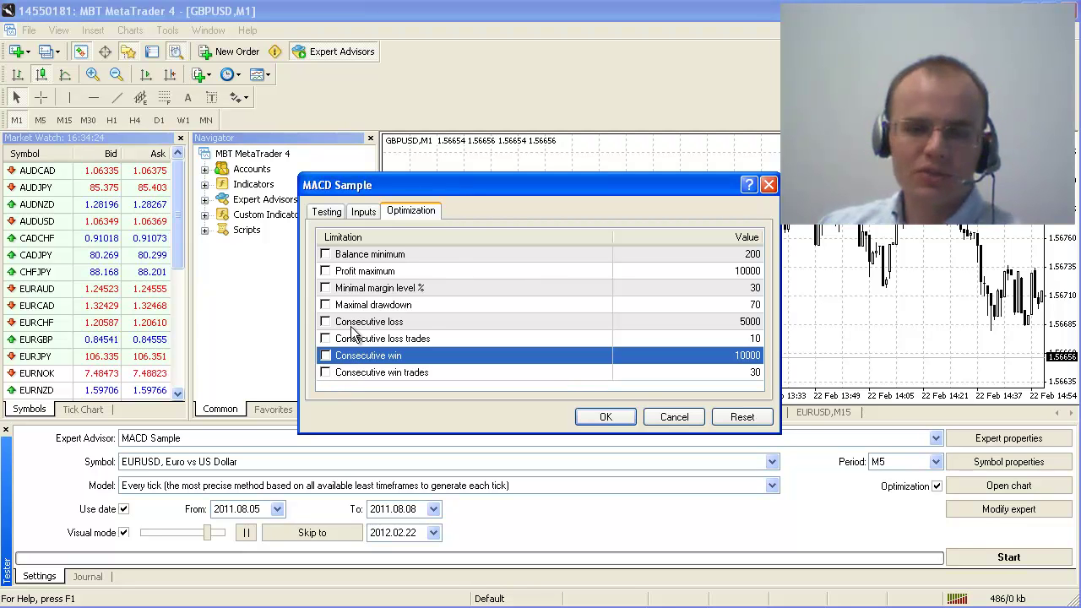
left_click(327, 322)
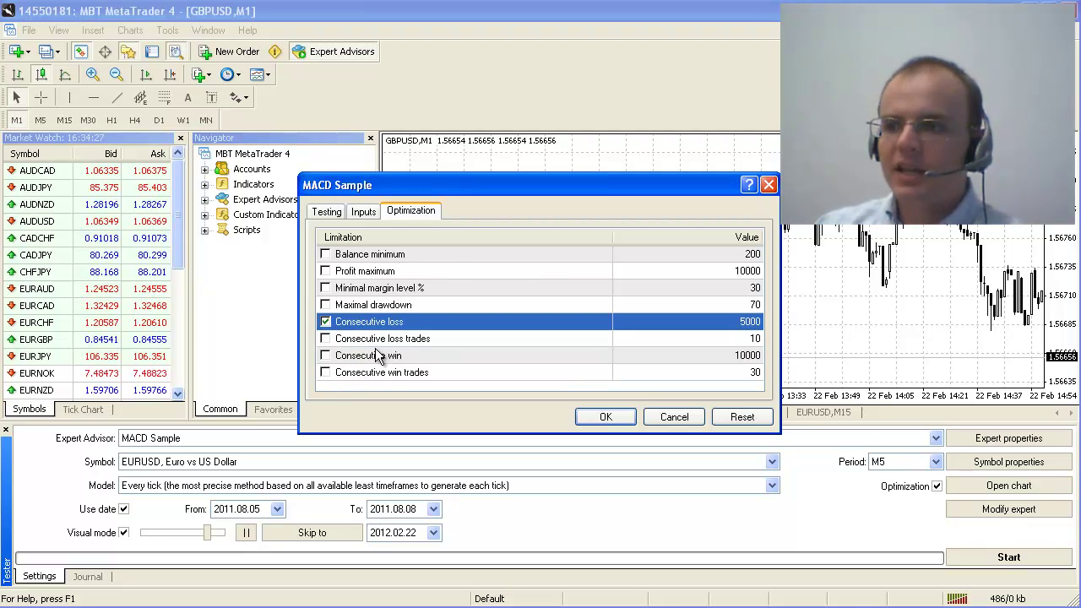
left_click(326, 322)
left_click(326, 339)
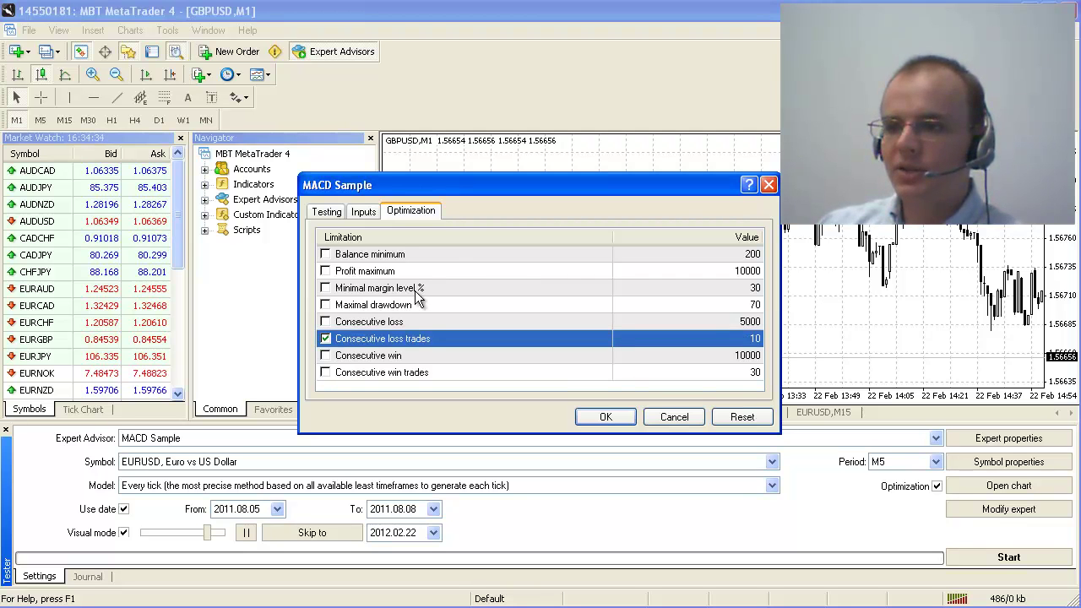
left_click(366, 325)
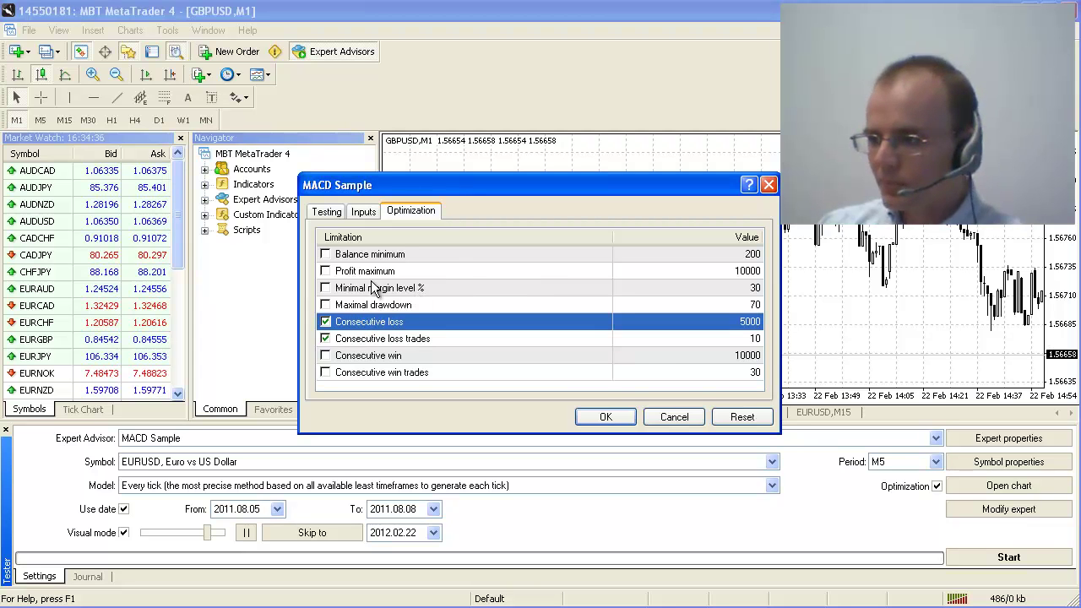
left_click(376, 256)
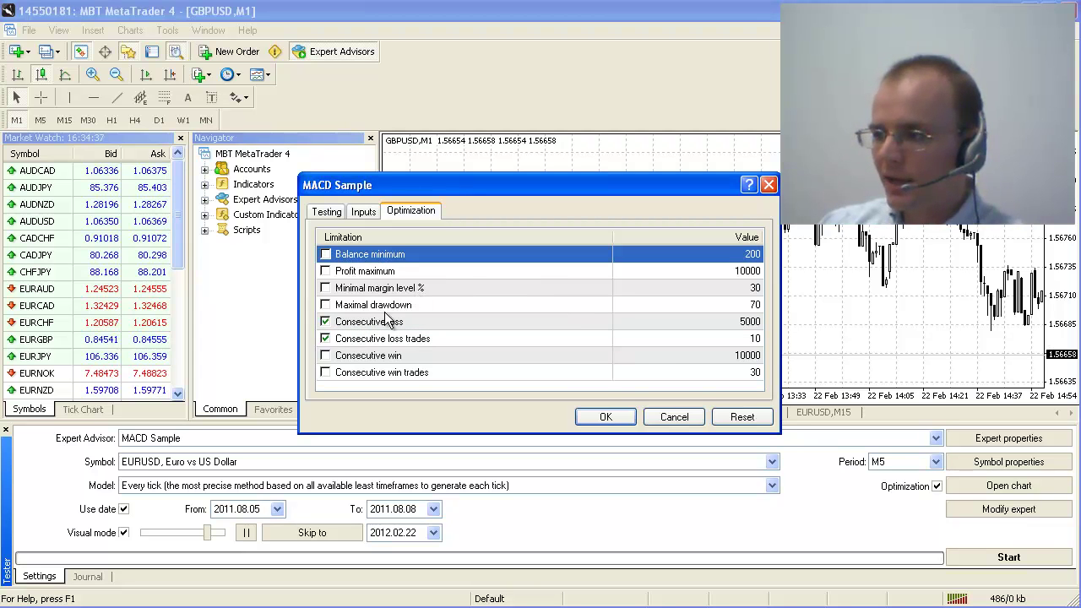
left_click(325, 339)
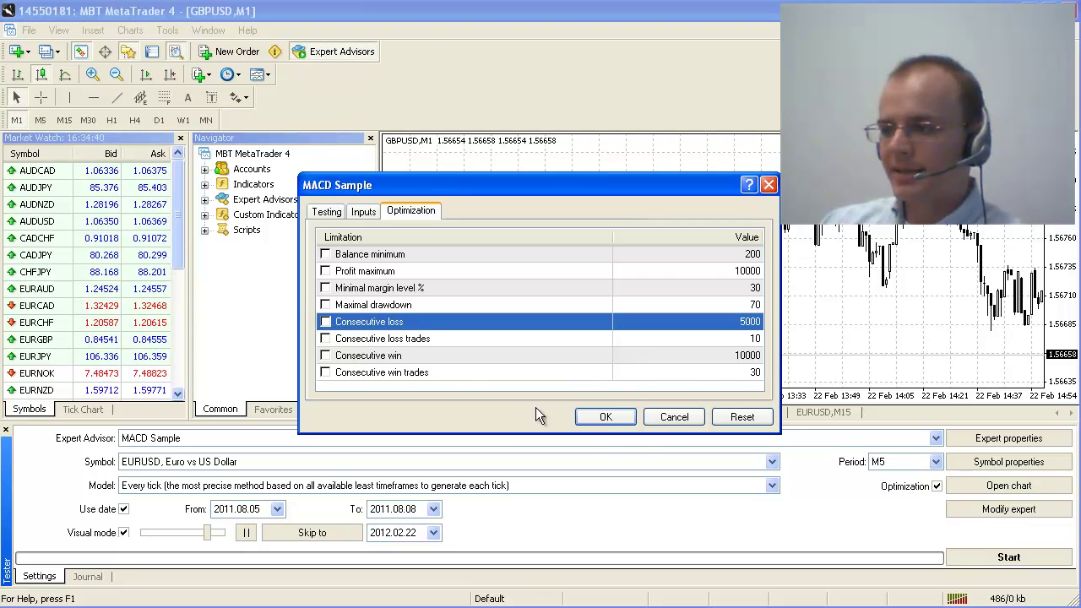
left_click(610, 416)
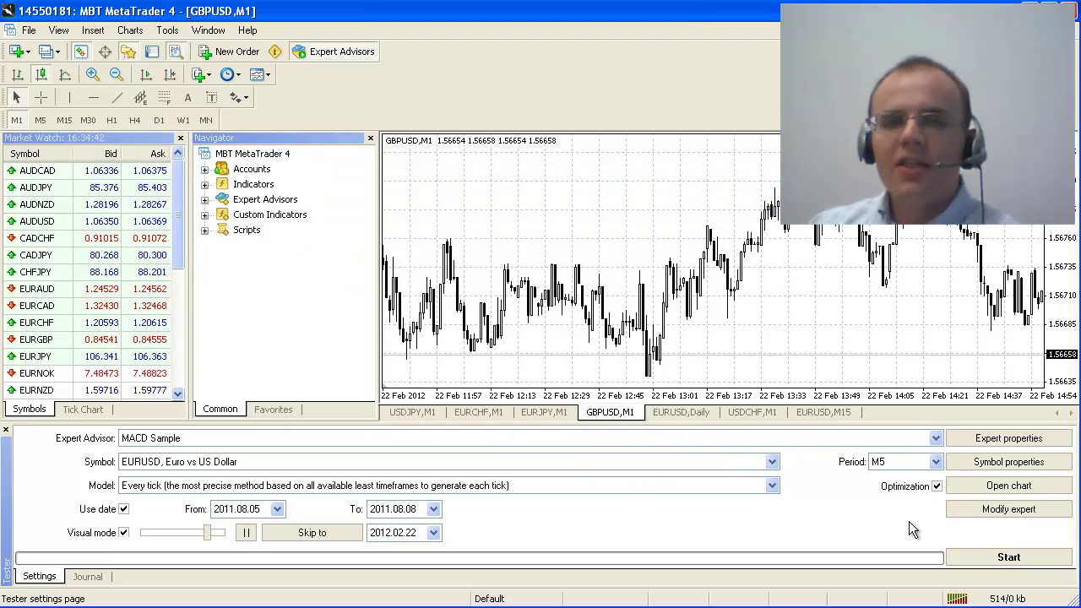